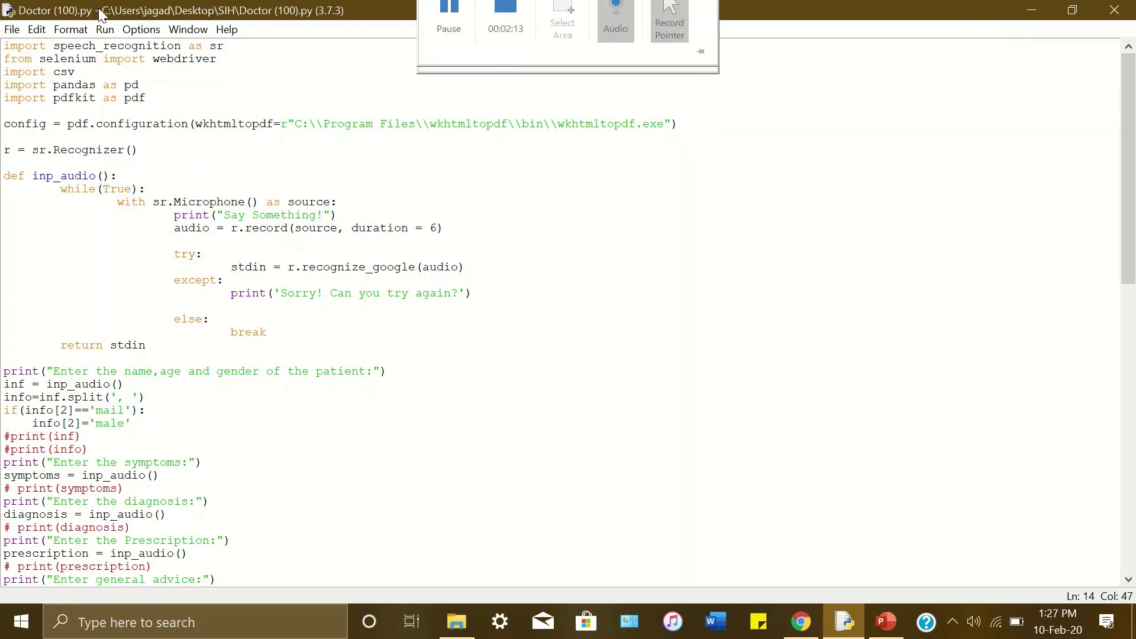
Run the Doctor (100).py script from the Run menu to launch the automated Chrome form
left_click(105, 30)
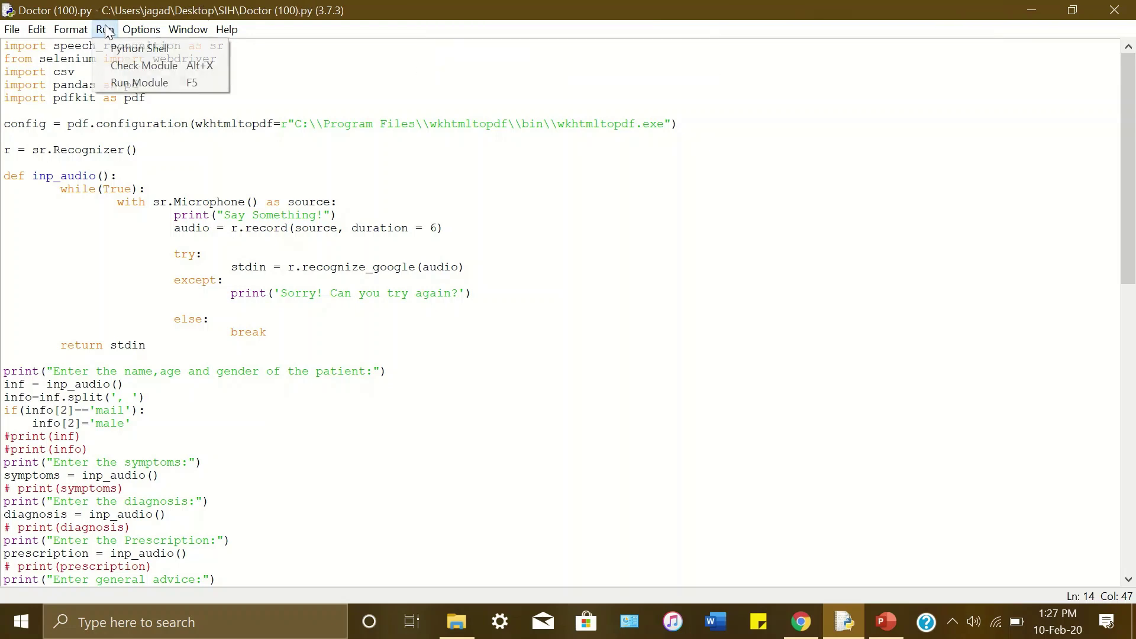
left_click(132, 83)
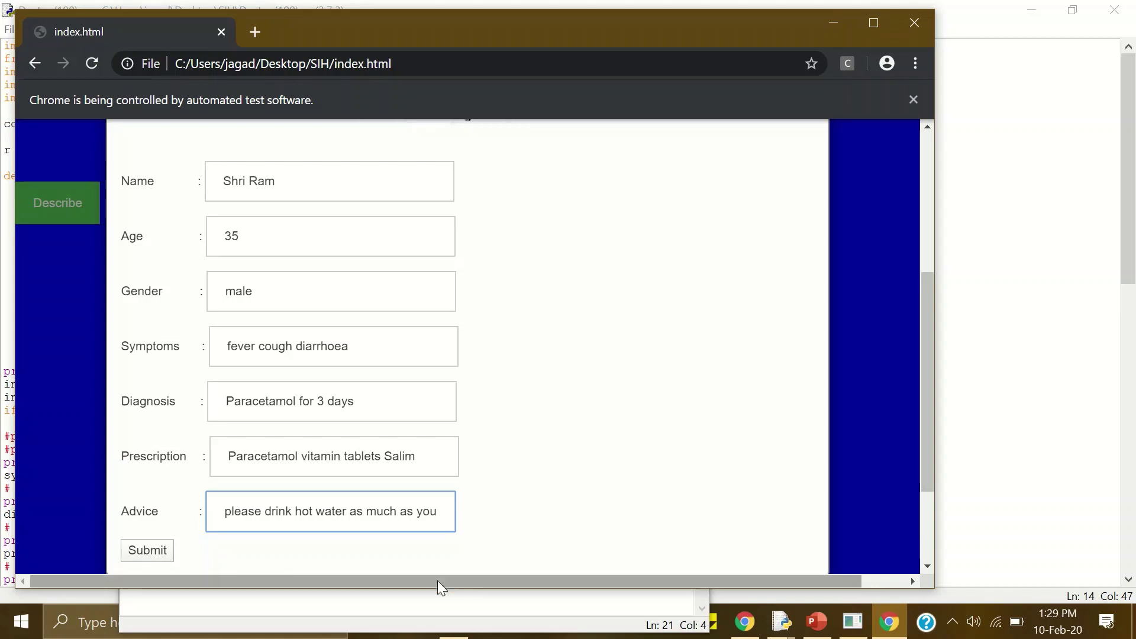
Minimize the browser and IDLE windows, then open the SIH folder from the desktop
left_click(877, 629)
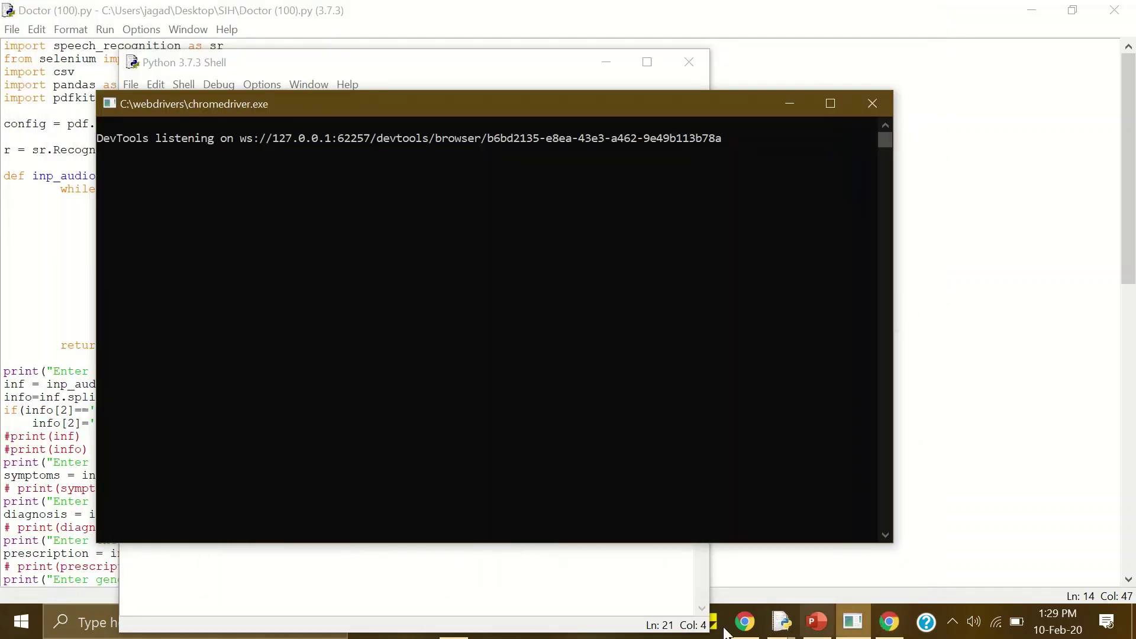
left_click(860, 578)
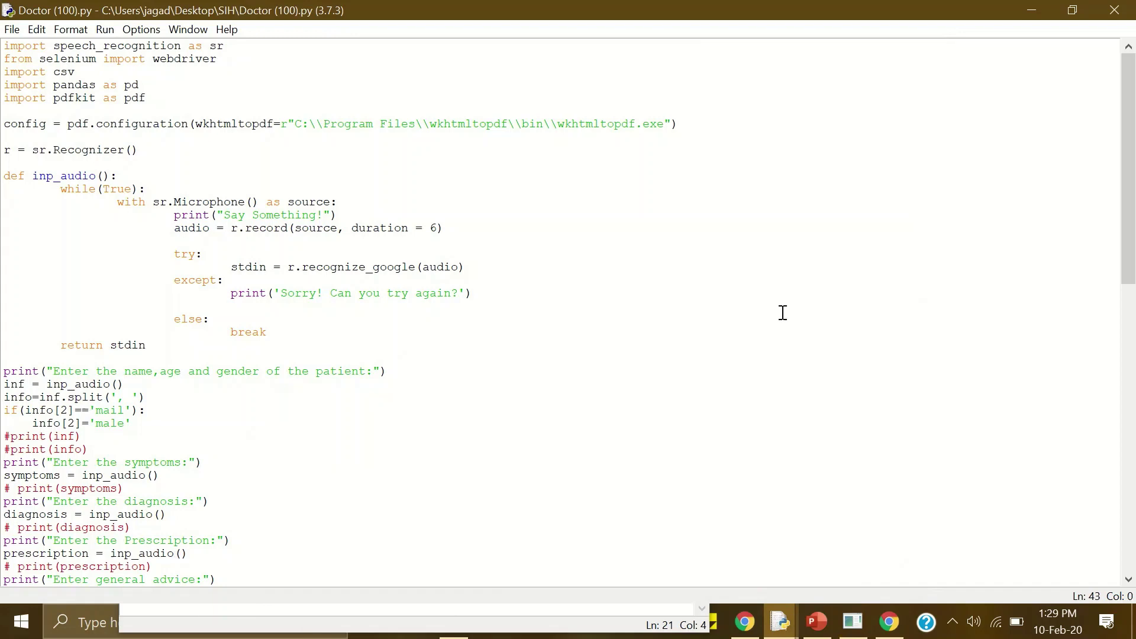
left_click(1030, 10)
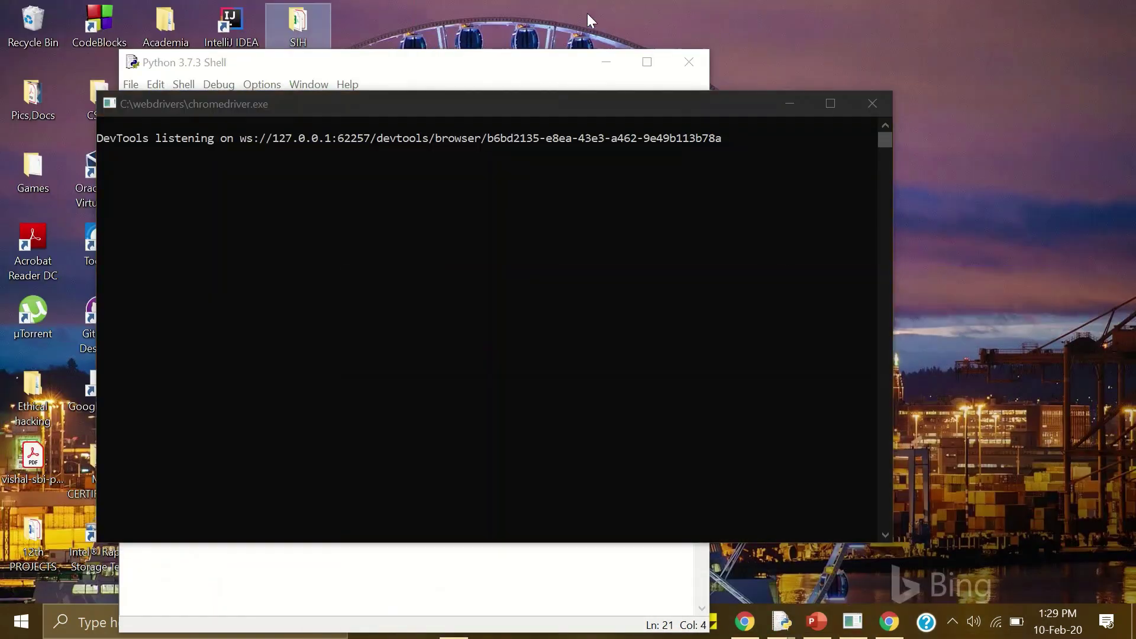
double_click(298, 17)
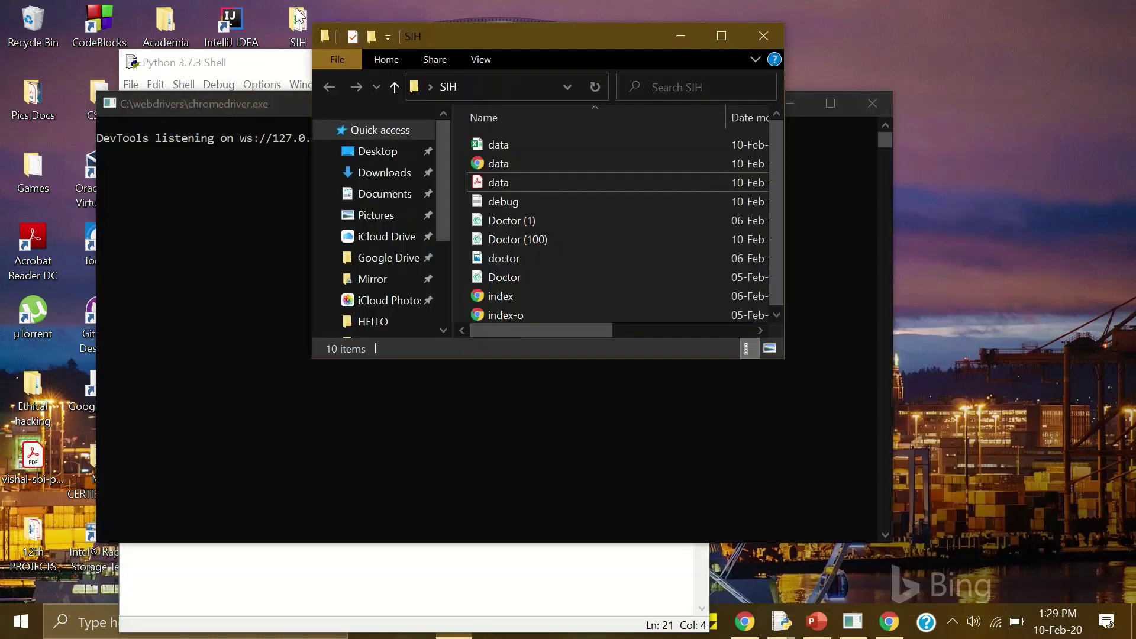
left_click(515, 189)
double_click(514, 190)
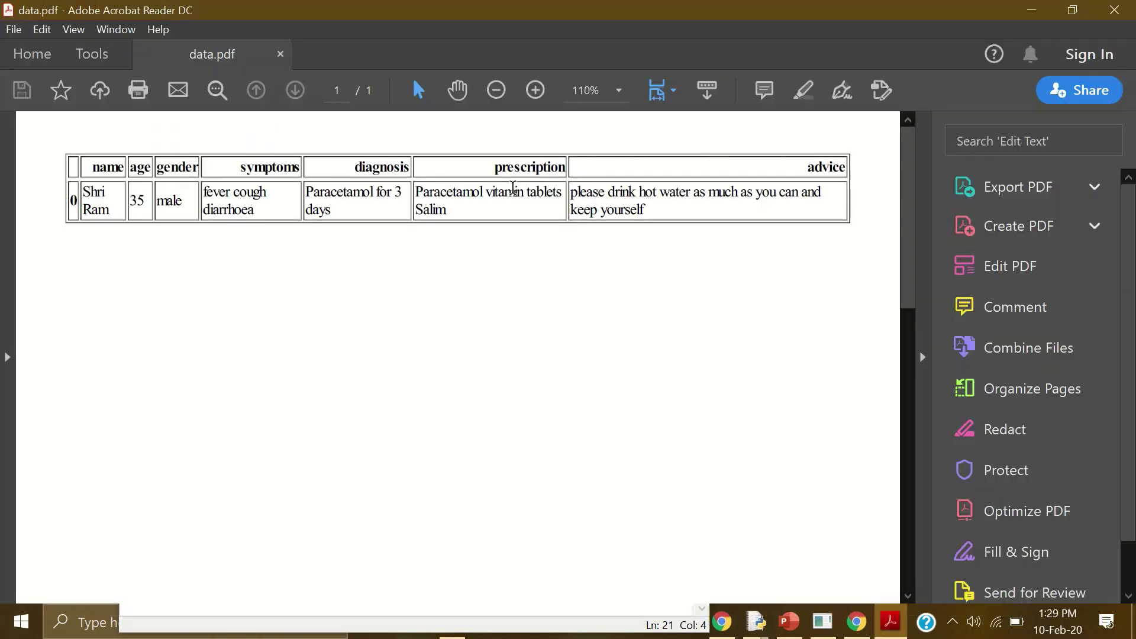